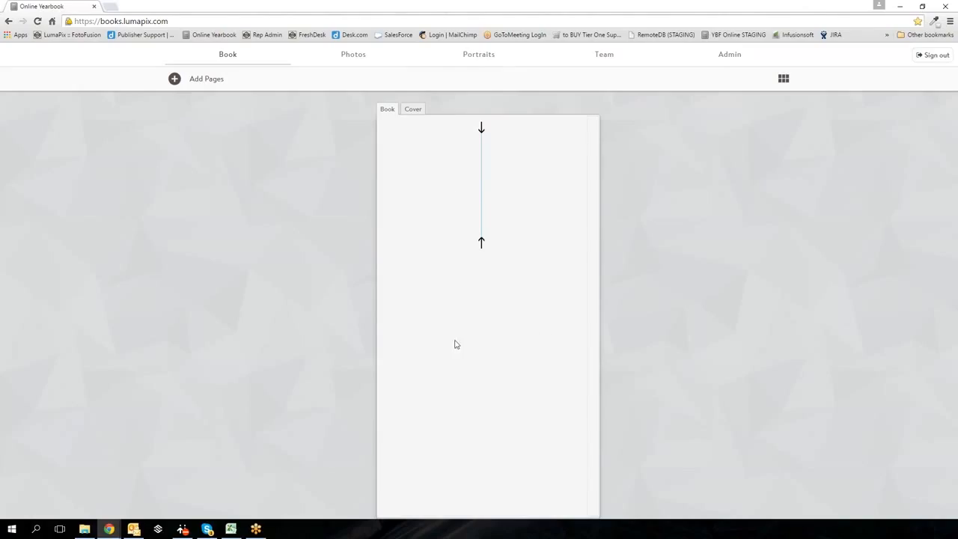
Look at the alternate page layout and the book's cover view, returning to the standard book view.
left_click(783, 80)
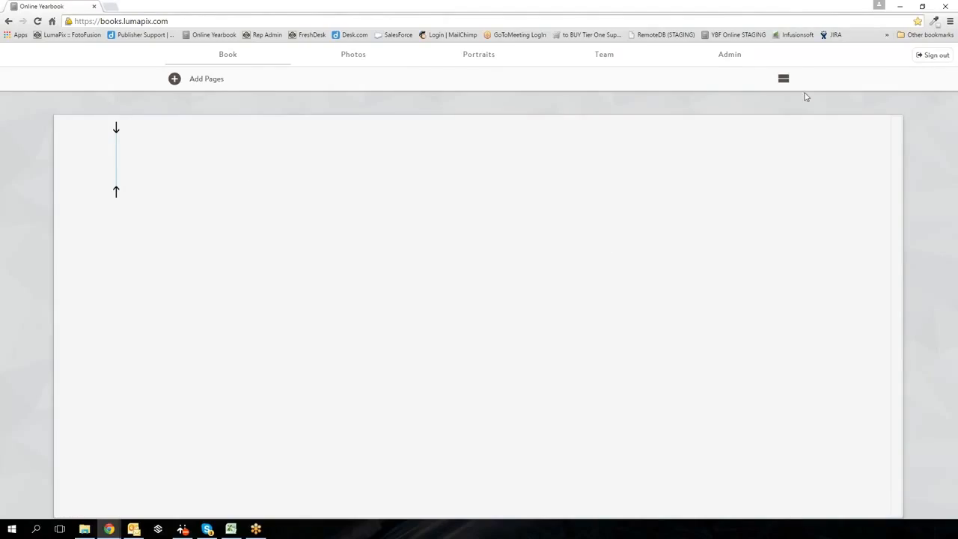
left_click(782, 80)
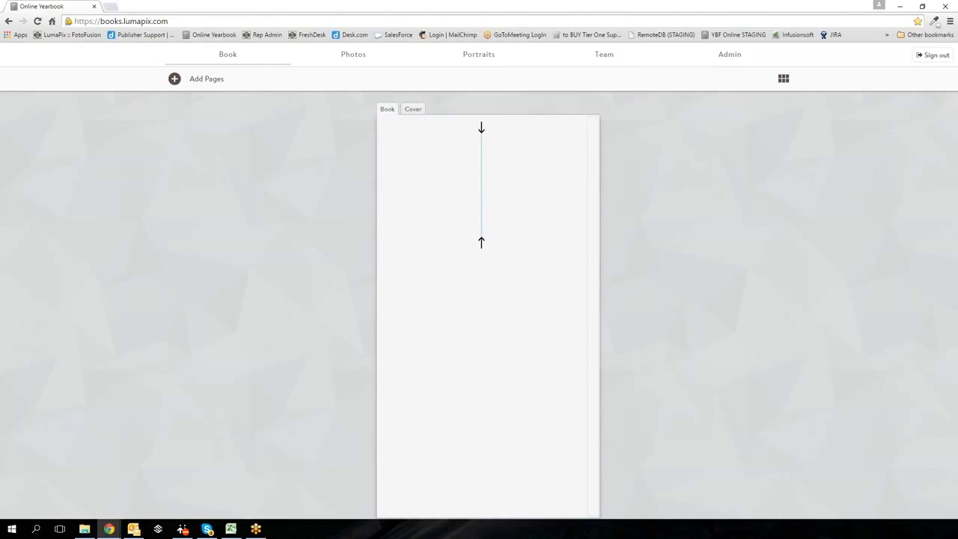
left_click(413, 109)
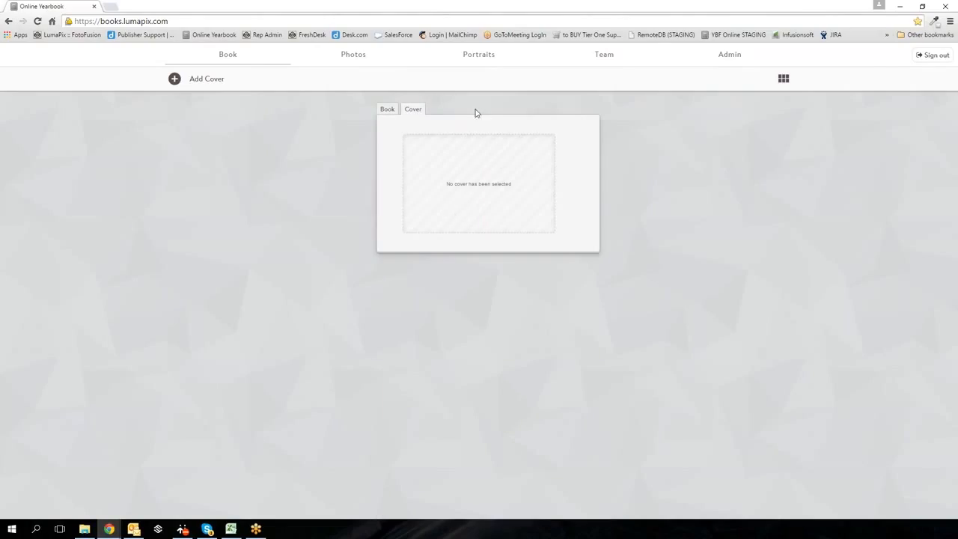
left_click(383, 110)
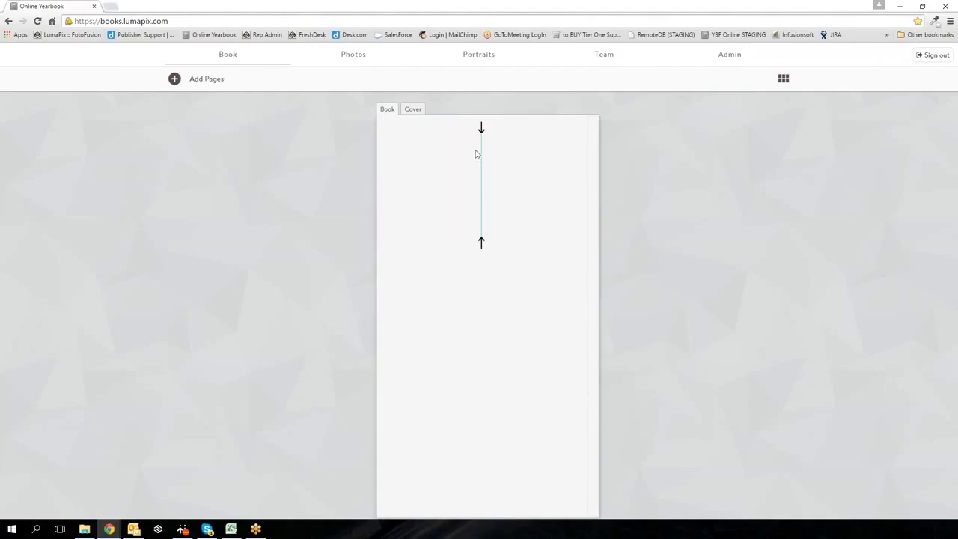
Start adding blank pages and title the first new section "Principal Page".
left_click(194, 82)
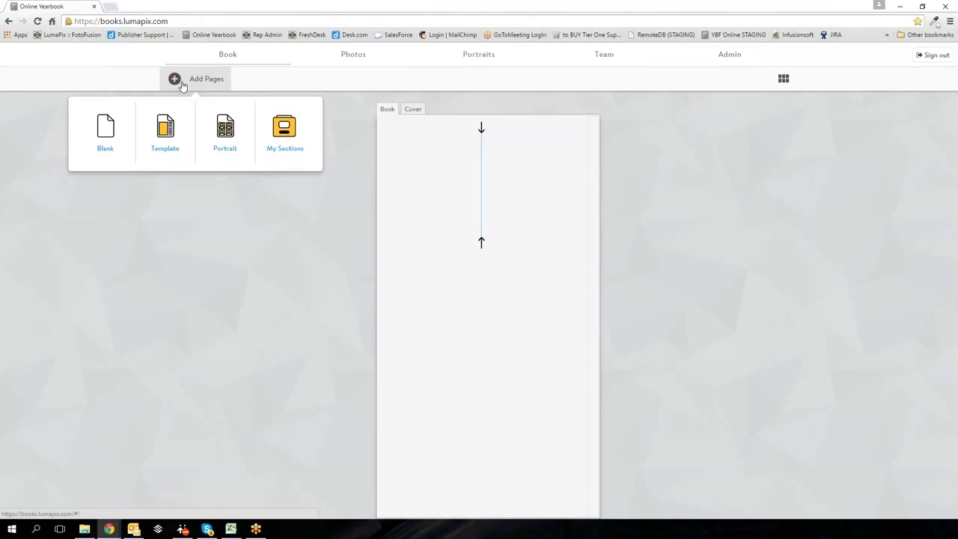
left_click(105, 129)
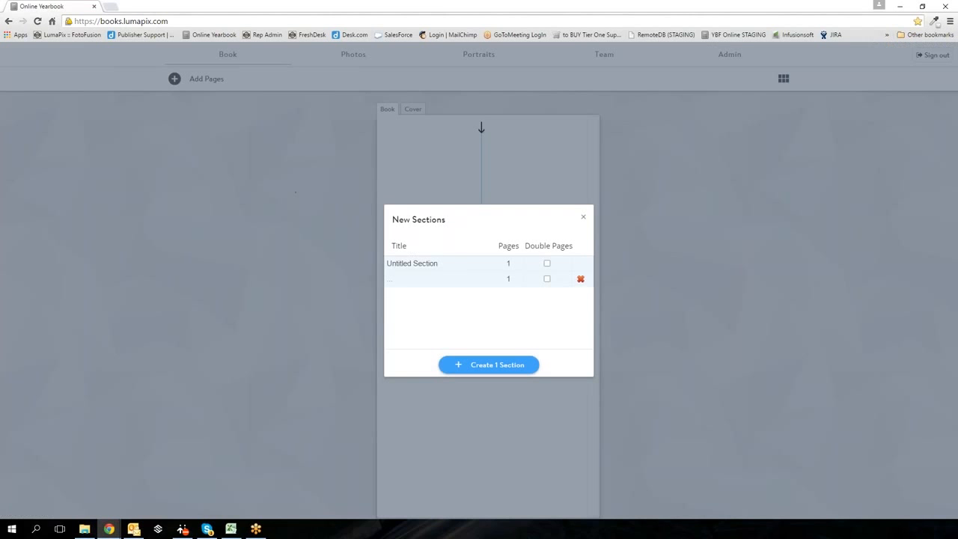
left_click(440, 262)
type("Principal Page")
left_click(508, 262)
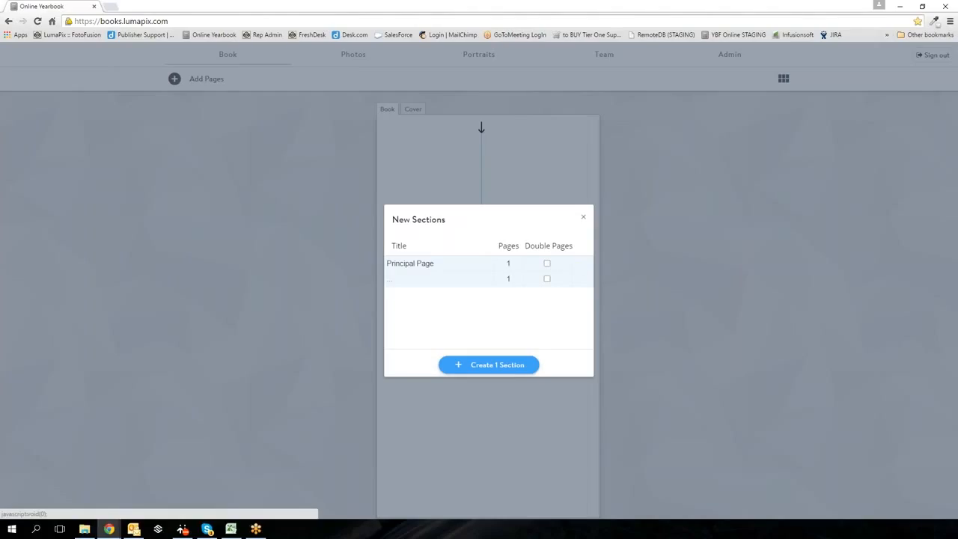
Add a second section titled "Welcome Back" with 2 pages and create both blank sections.
left_click(444, 279)
type("Welco")
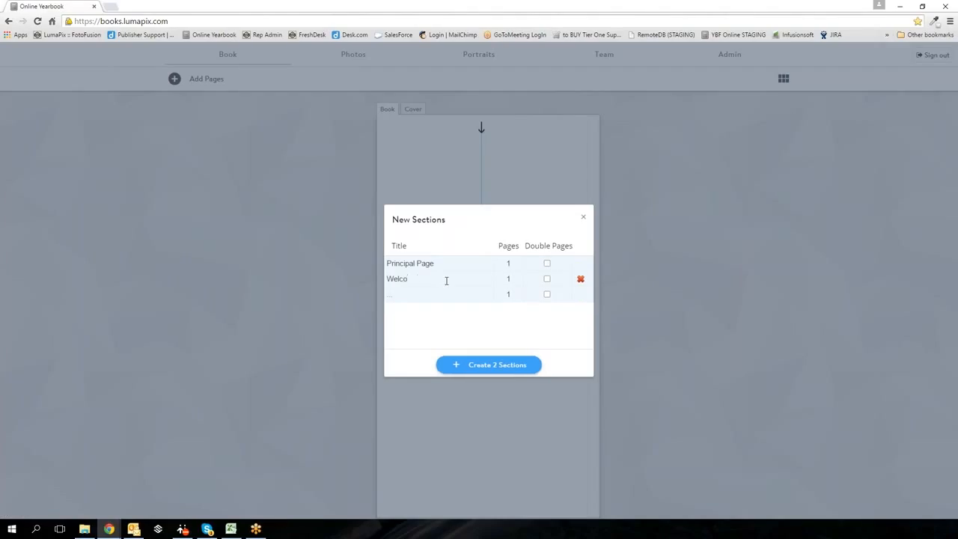
type("me Back")
double_click(513, 279)
type("2")
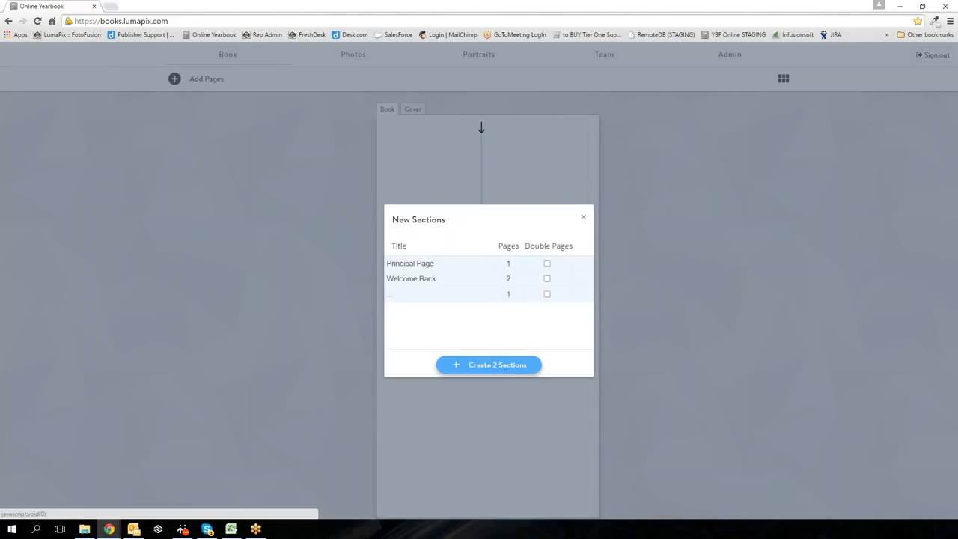
left_click(507, 373)
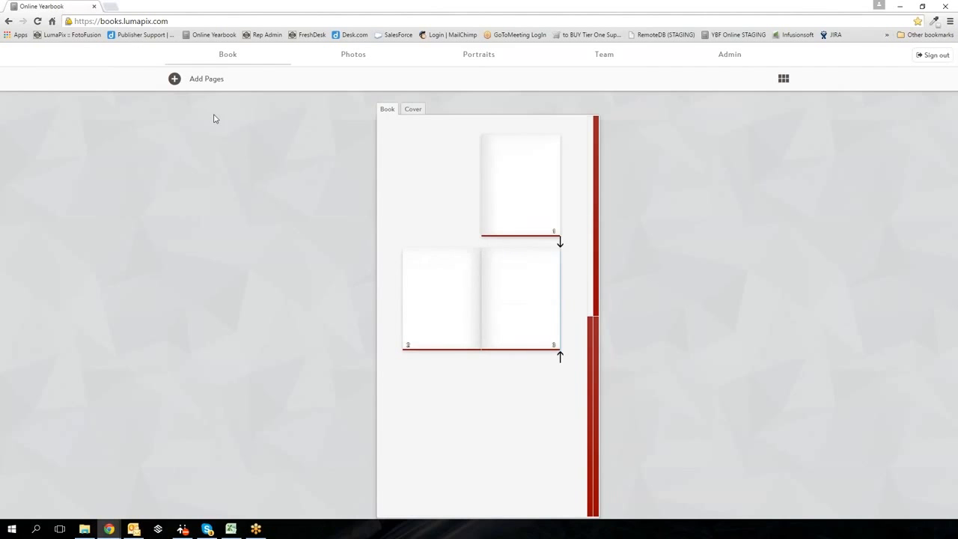
Open the page templates for adding pages and look through the Basic Templates categories.
left_click(176, 81)
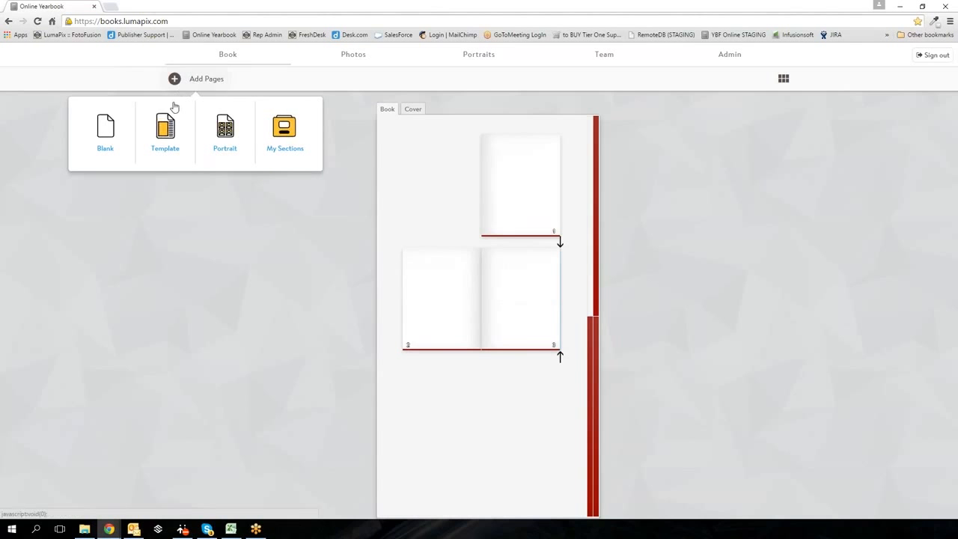
left_click(166, 135)
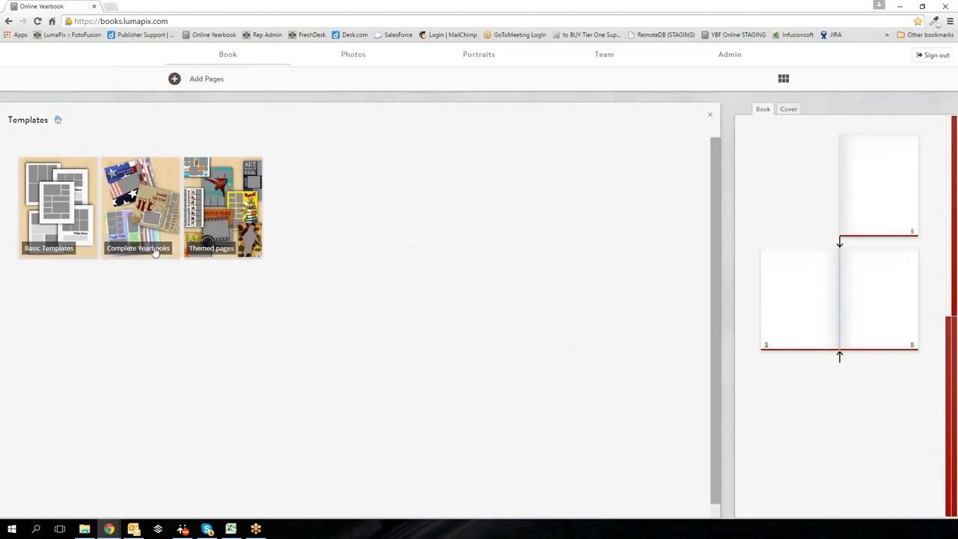
left_click(54, 230)
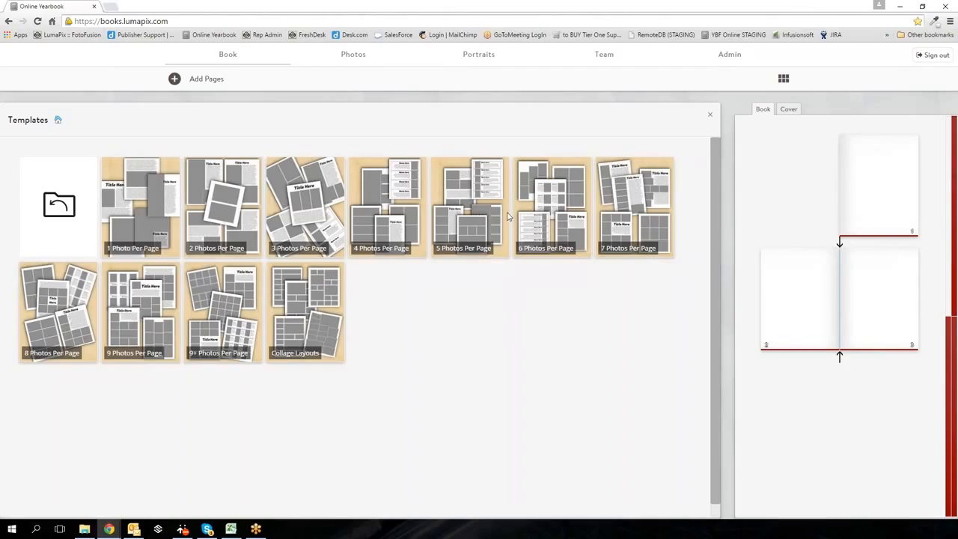
left_click(71, 216)
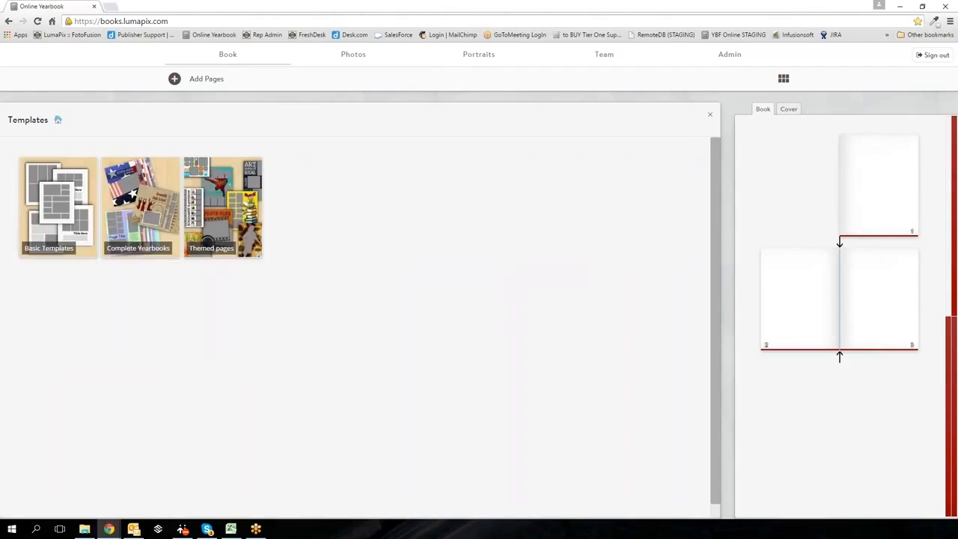
Add the Graduation page template YBF006_13 from the Designer Magazine set in Complete Yearbooks to the book.
left_click(148, 213)
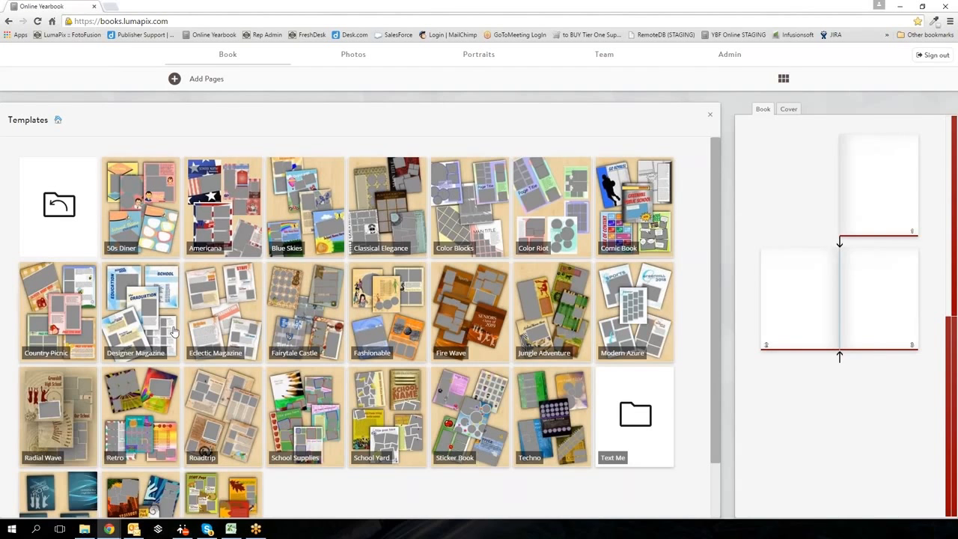
left_click(137, 316)
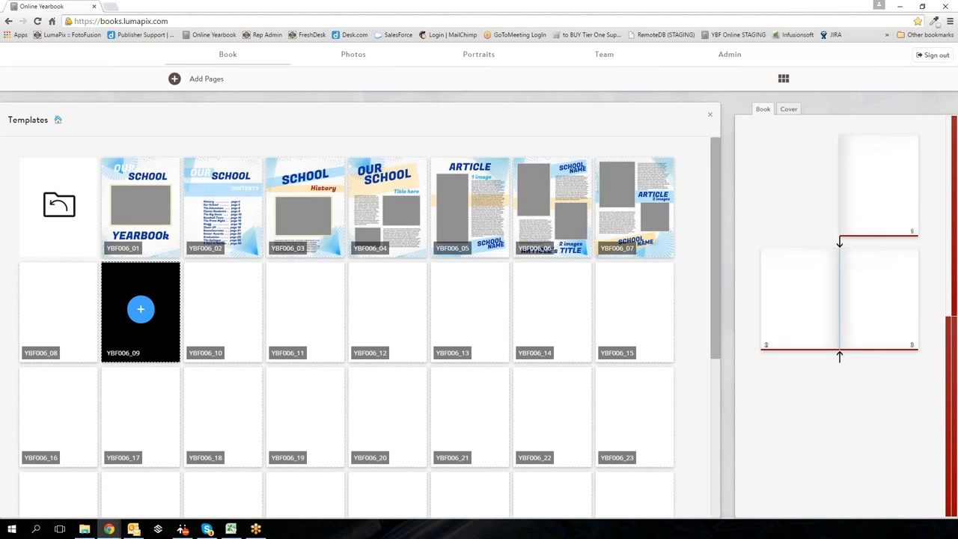
scroll(344, 342, "down", 4)
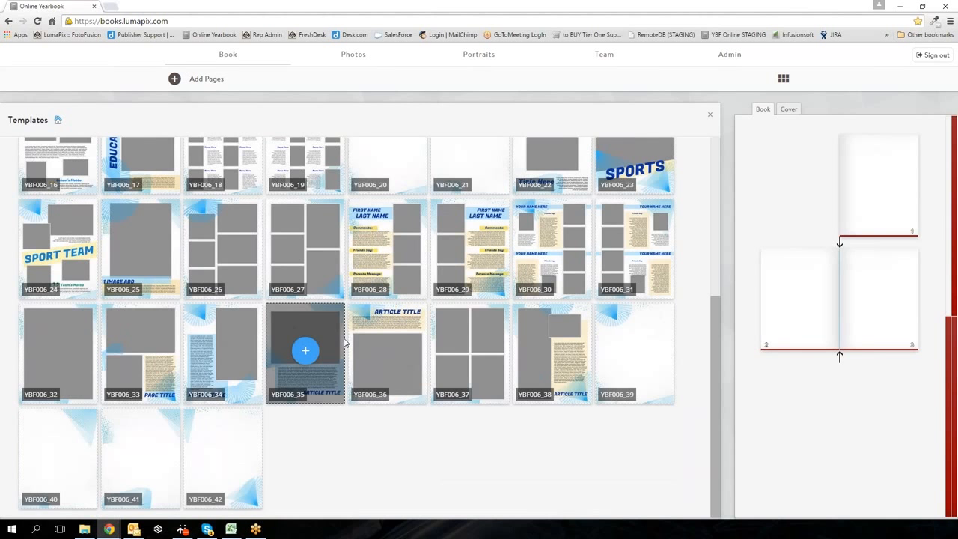
scroll(344, 342, "up", 3)
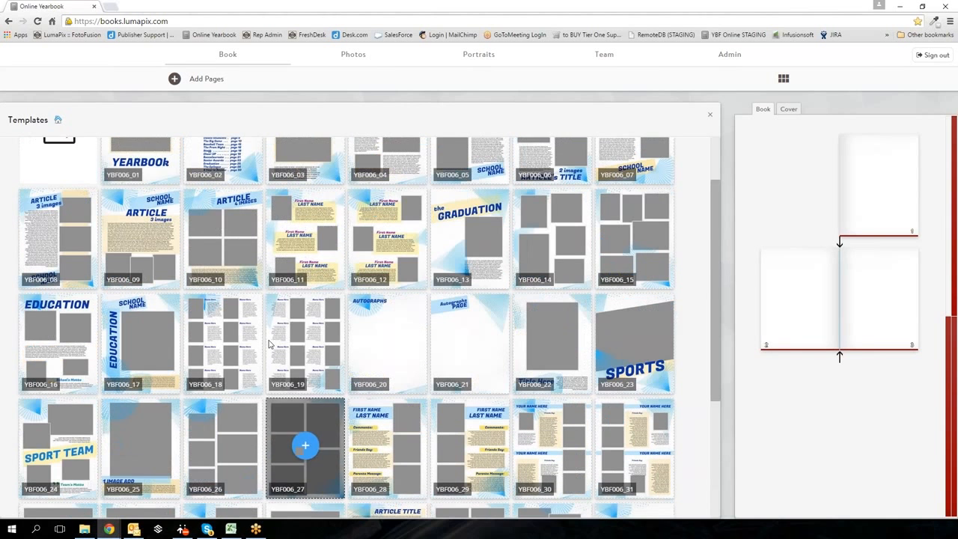
scroll(273, 352, "up", 1)
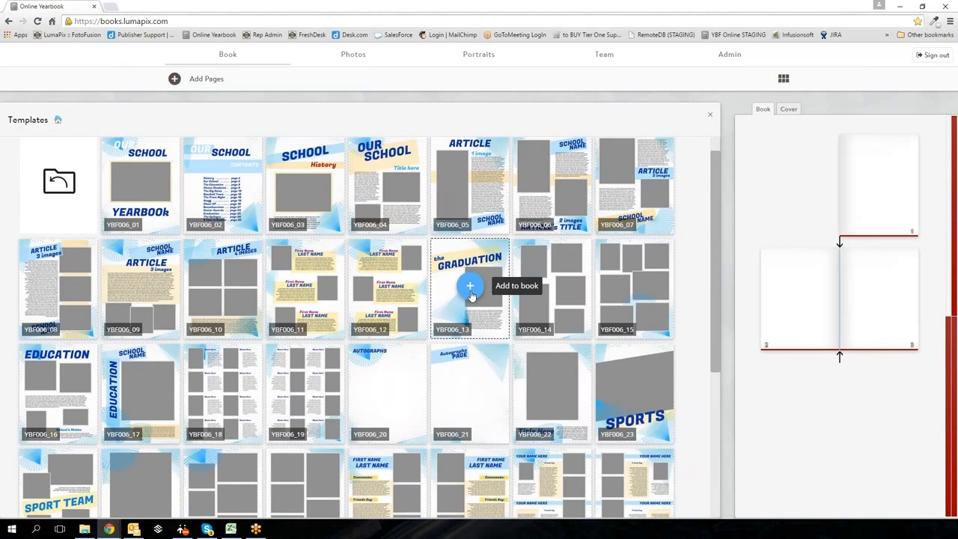
left_click(471, 294)
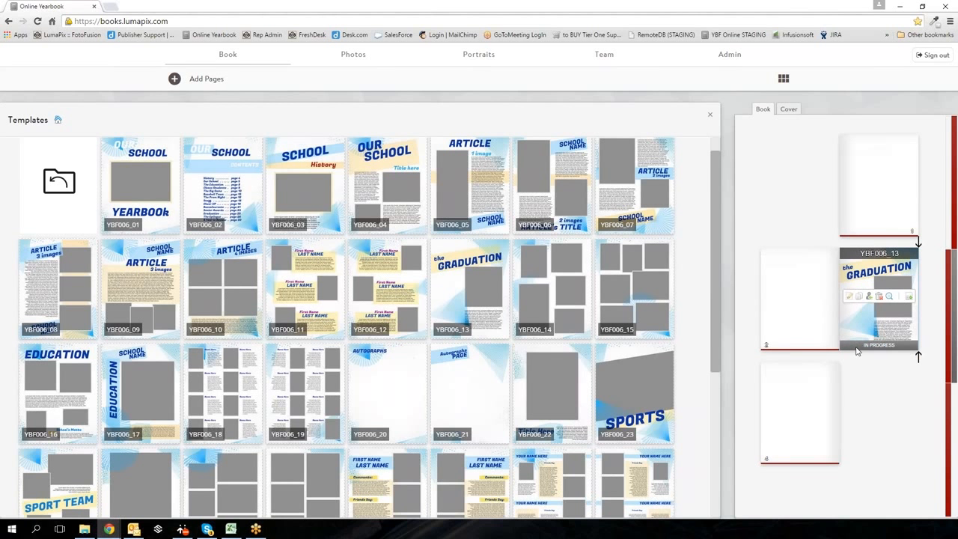
Browse the Arts and Performance templates among the Themed pages, and close the template browser.
left_click(60, 199)
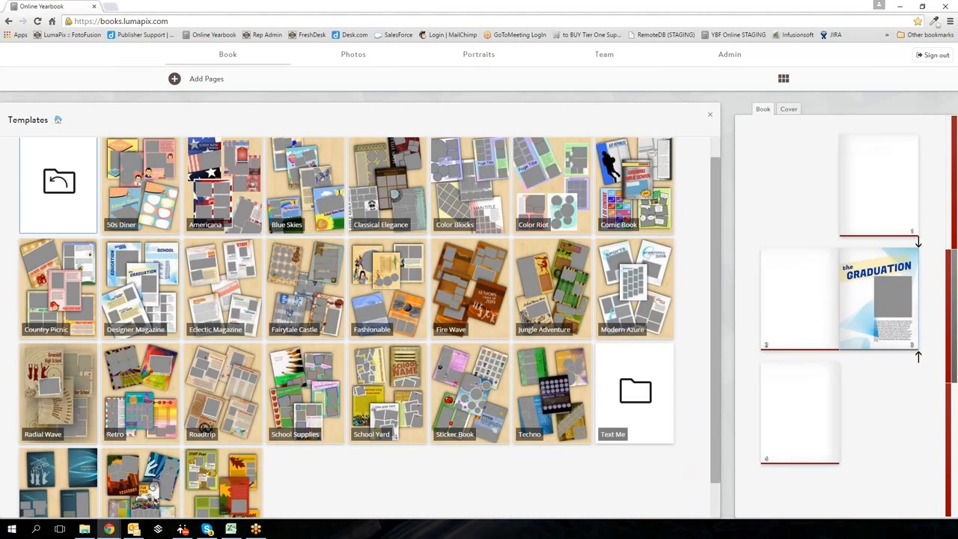
left_click(52, 180)
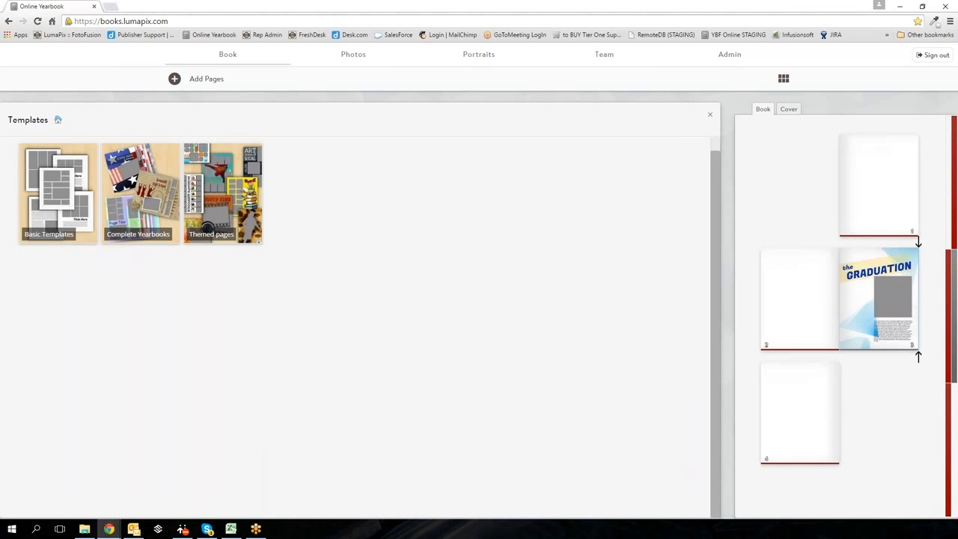
left_click(222, 193)
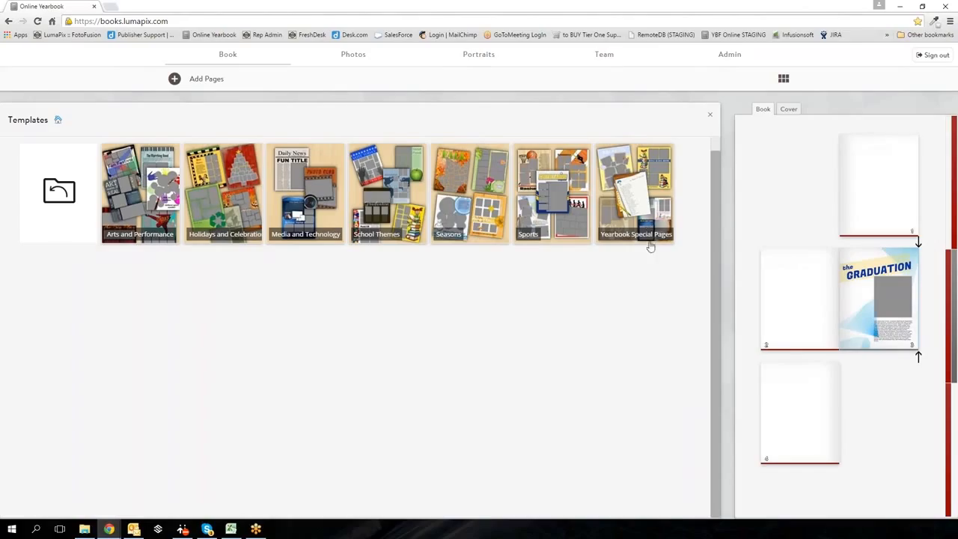
left_click(167, 217)
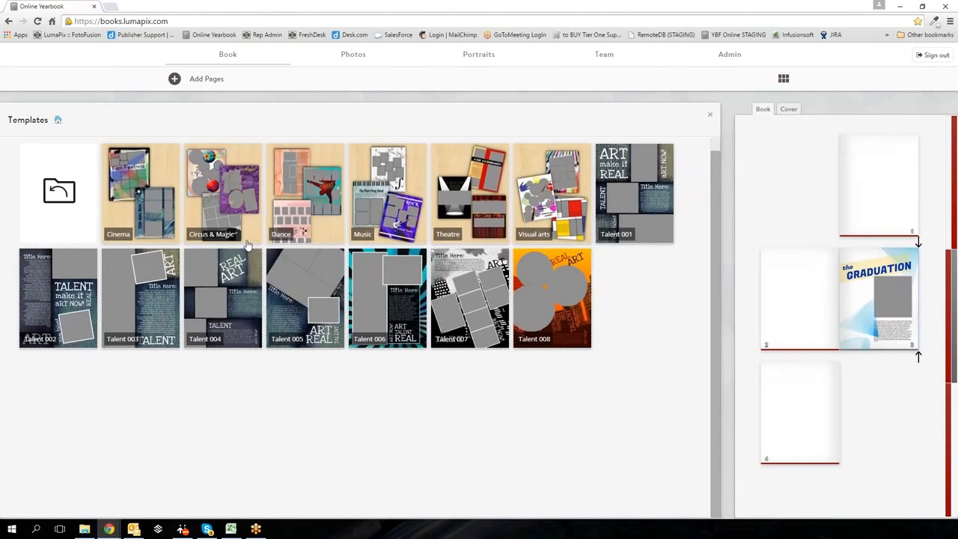
mouse_move(307, 293)
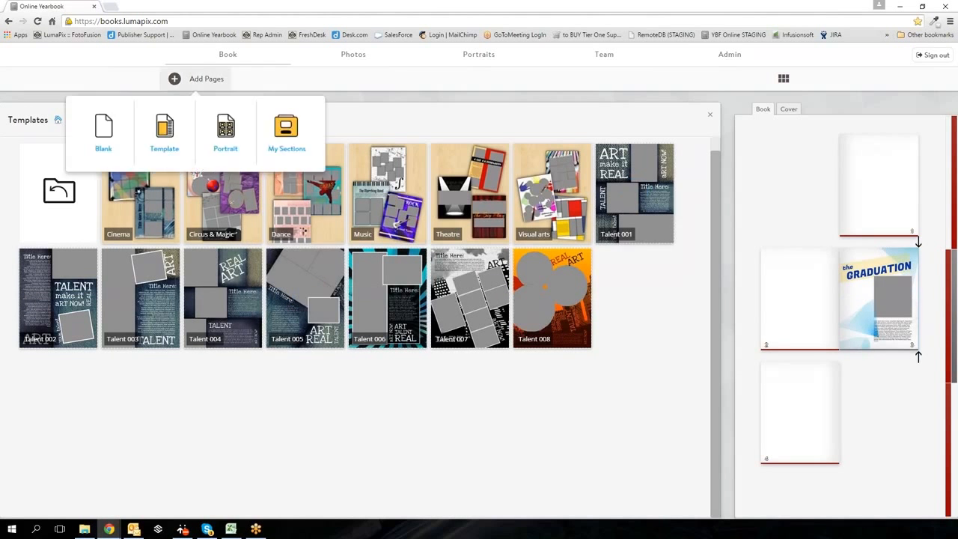
left_click(709, 115)
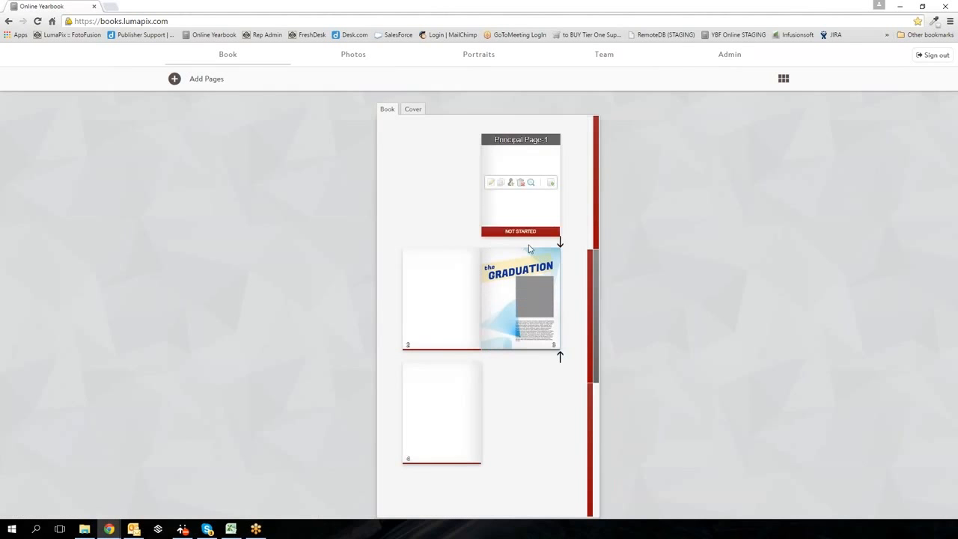
Reorder the book so the Graduation page comes after both blank Welcome Back pages.
mouse_move(523, 287)
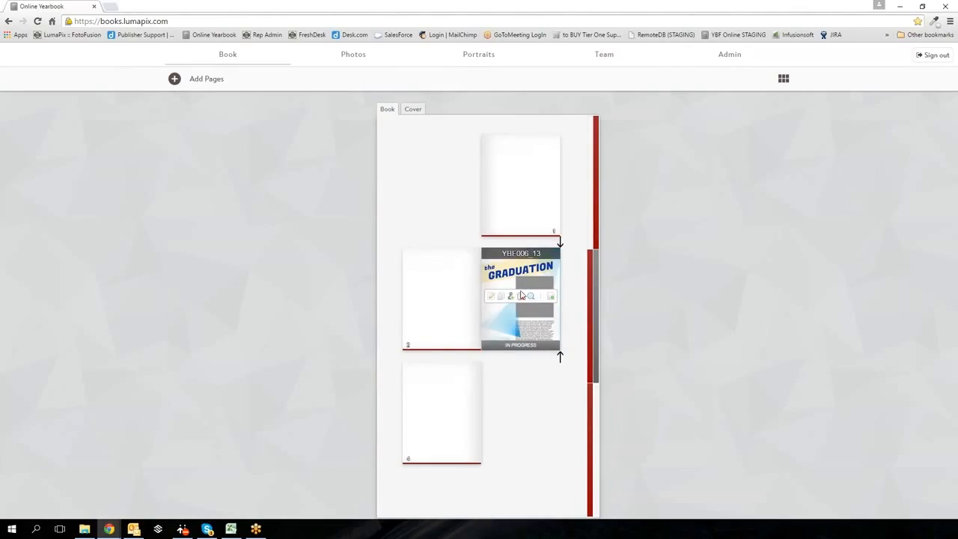
left_click_drag(517, 277, 485, 447)
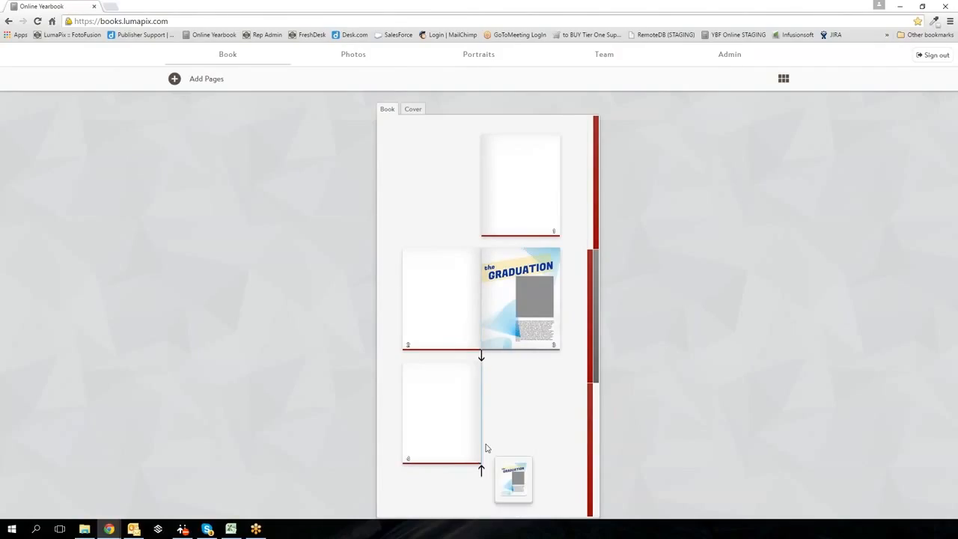
left_click_drag(485, 444, 486, 445)
mouse_move(478, 460)
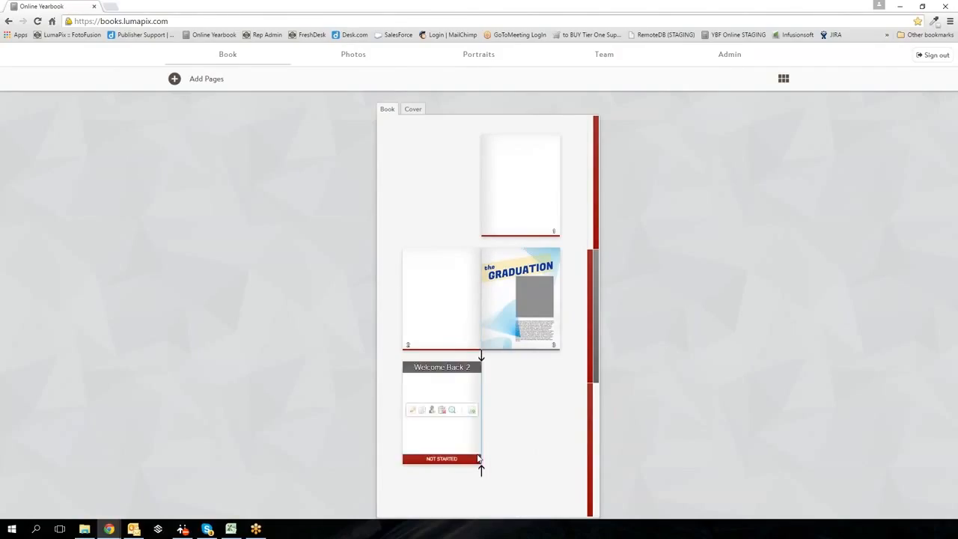
left_click_drag(432, 436, 481, 320)
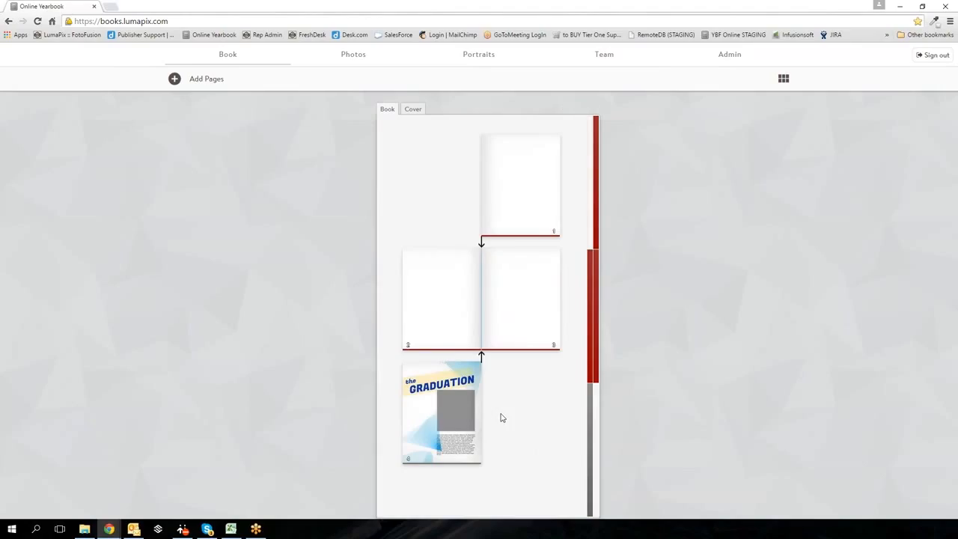
mouse_move(452, 322)
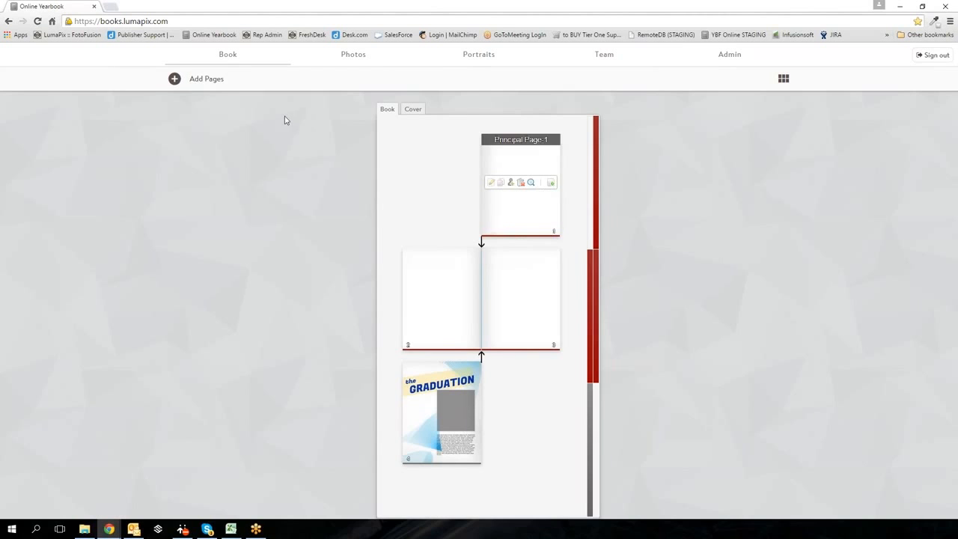
Replace the blank Principal Page with the Best of the Year 002 template from Faves in the themed Yearbook Special Pages, and close the template browser.
left_click(175, 78)
left_click(164, 133)
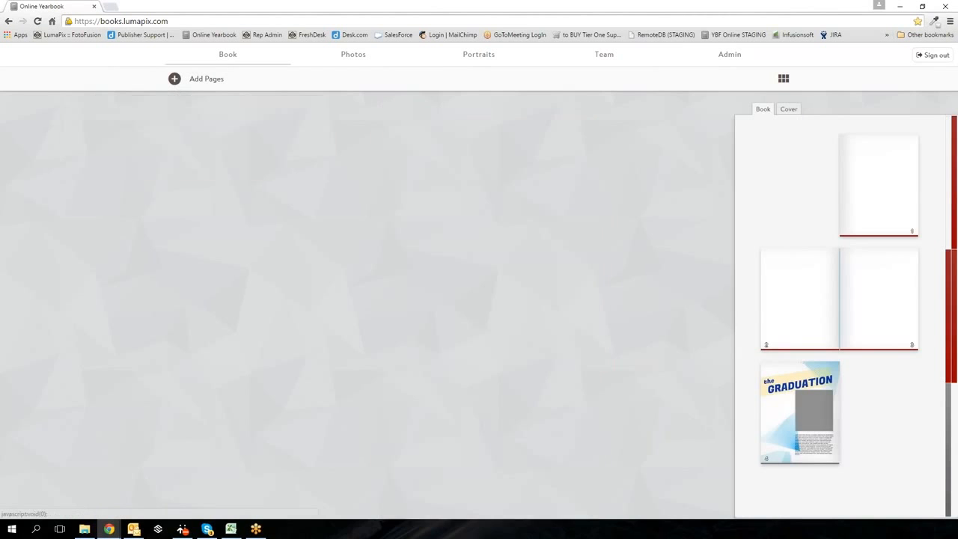
left_click(193, 209)
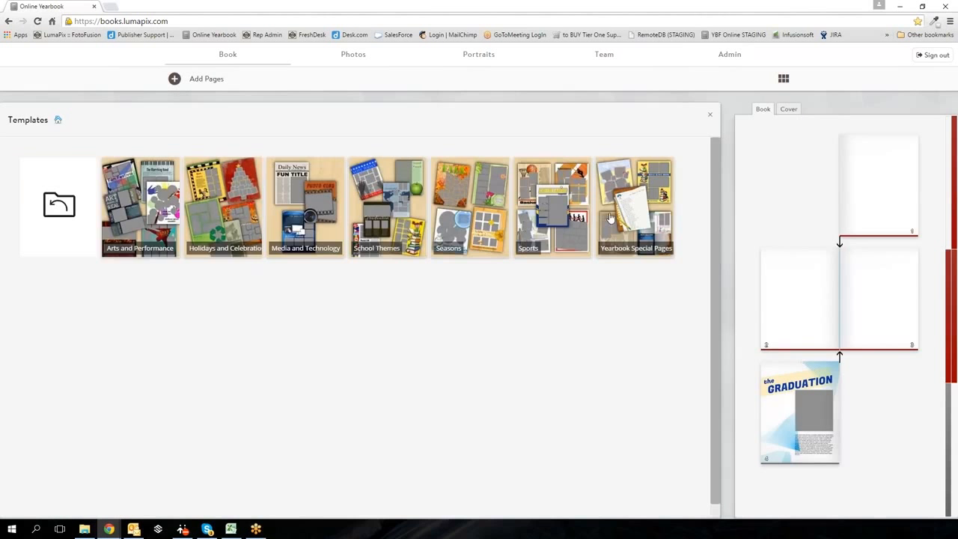
left_click(611, 217)
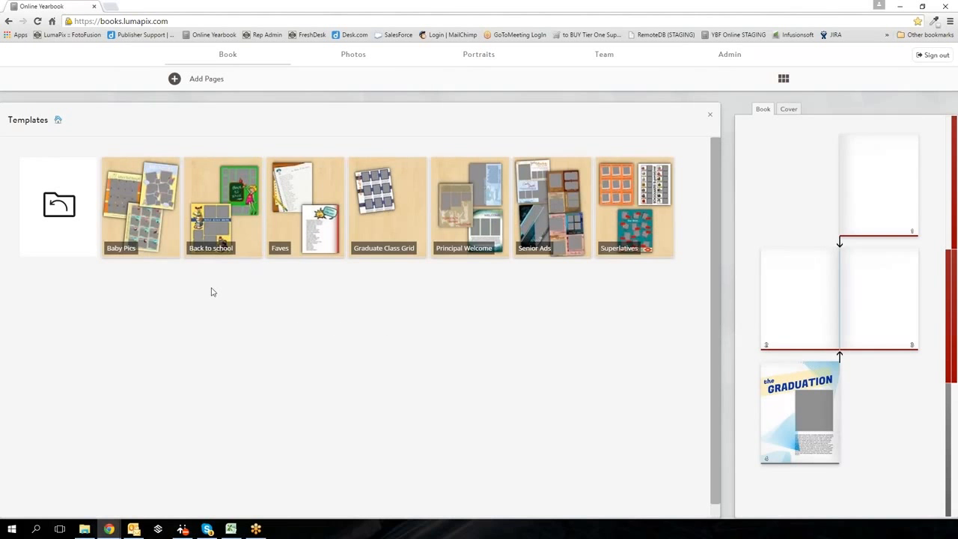
left_click(300, 226)
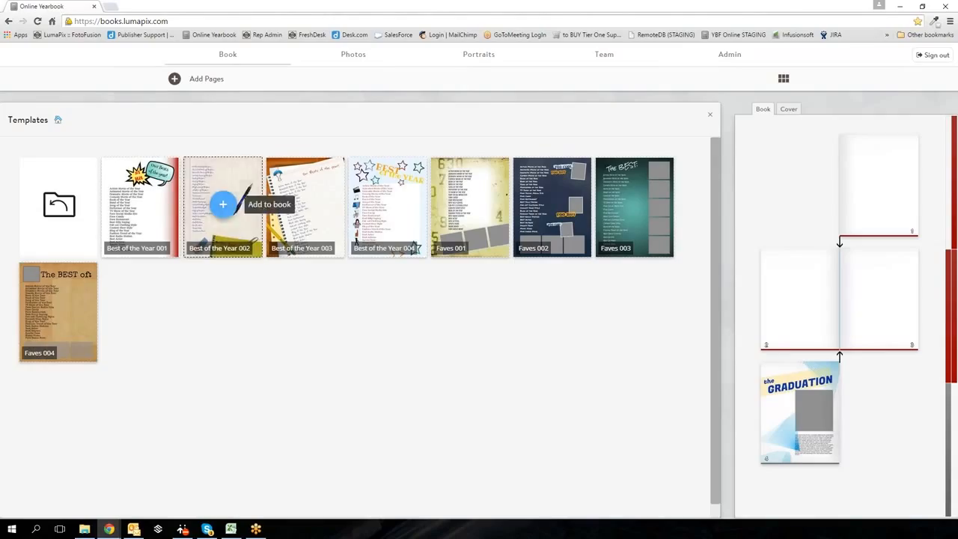
left_click_drag(243, 193, 861, 180)
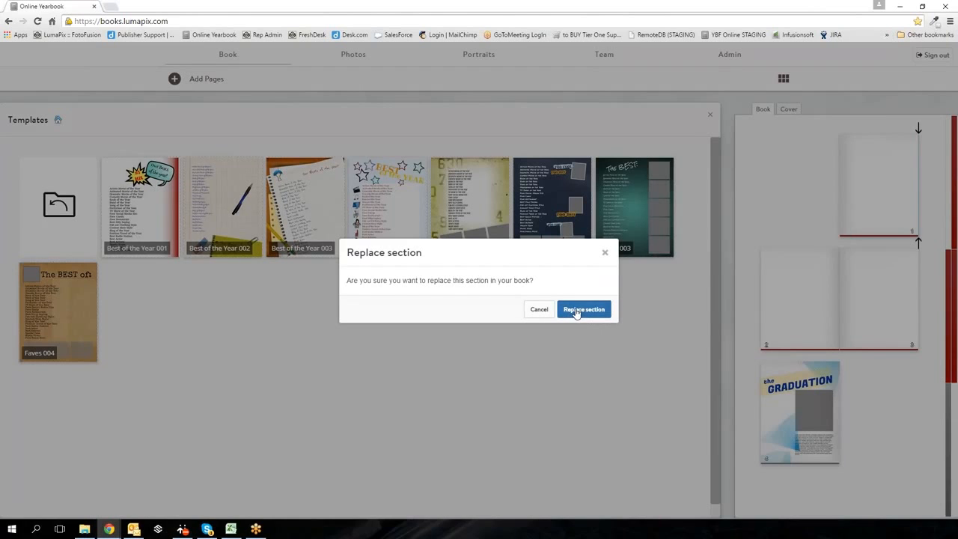
left_click(574, 312)
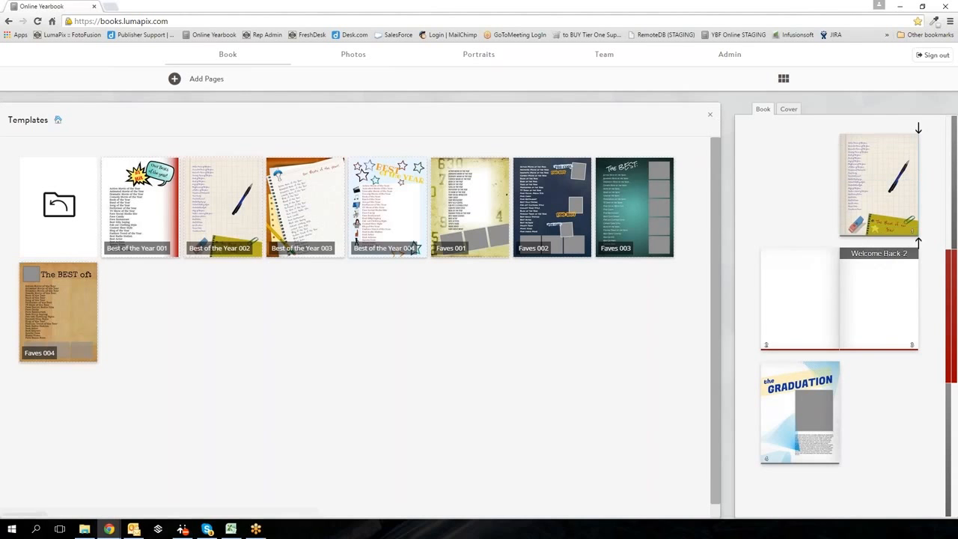
left_click(710, 117)
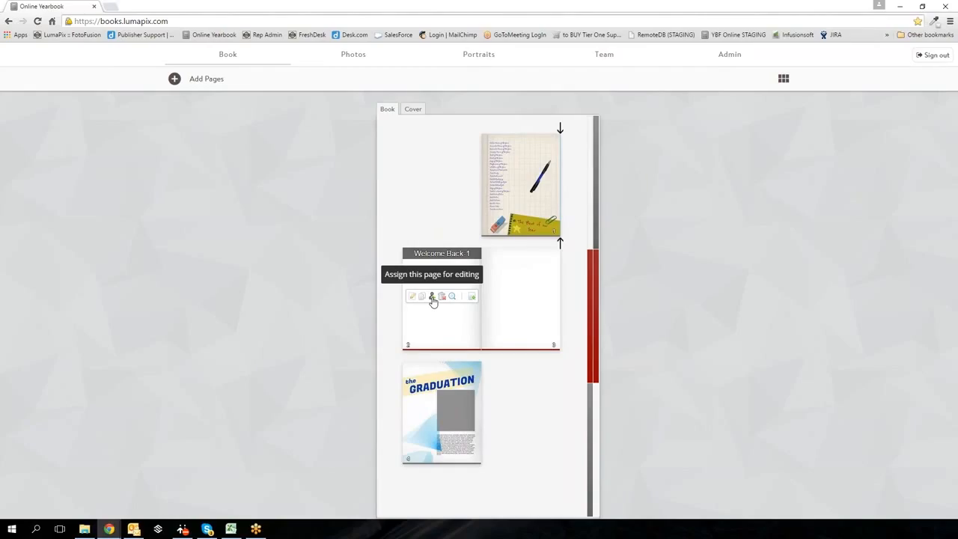
Assign the Welcome Back-1 page to the editor User1 and save the assignment.
left_click(432, 298)
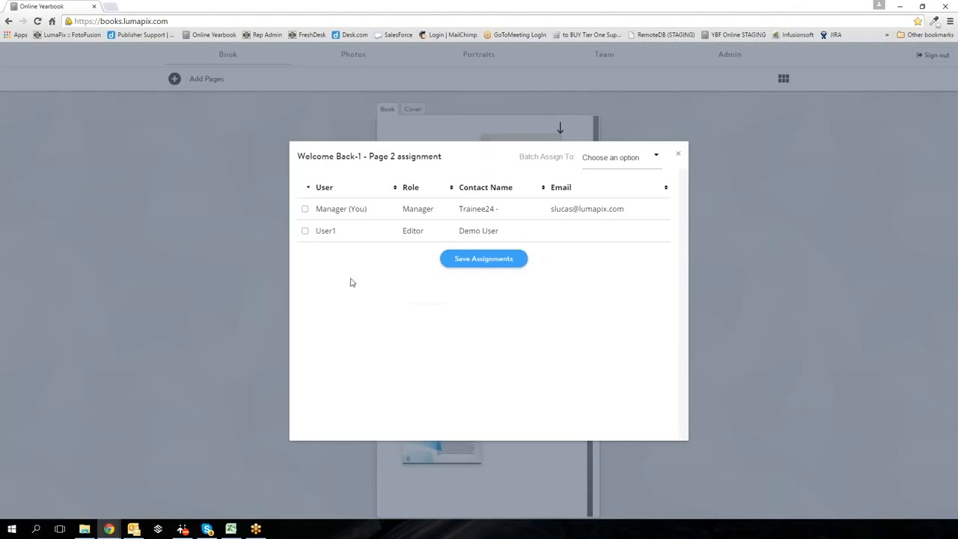
left_click(305, 231)
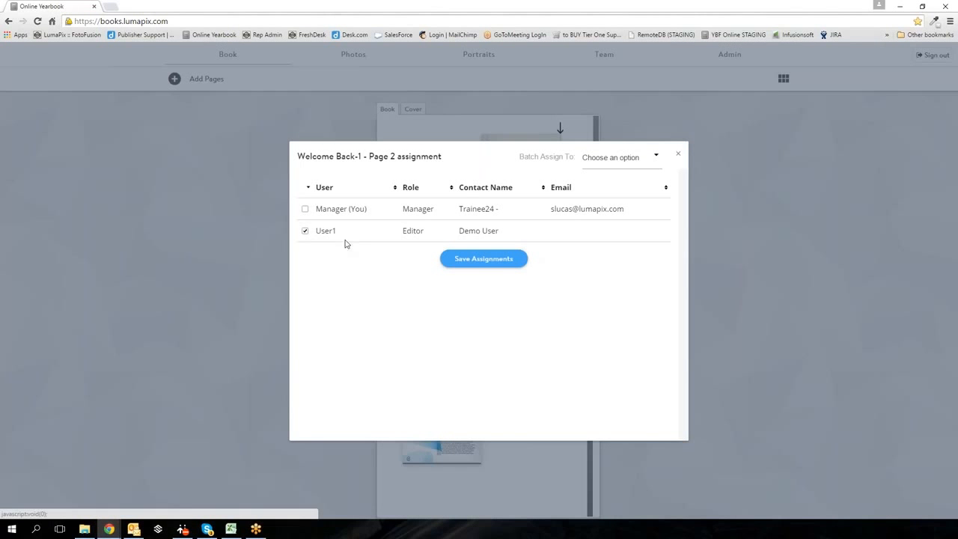
left_click(506, 261)
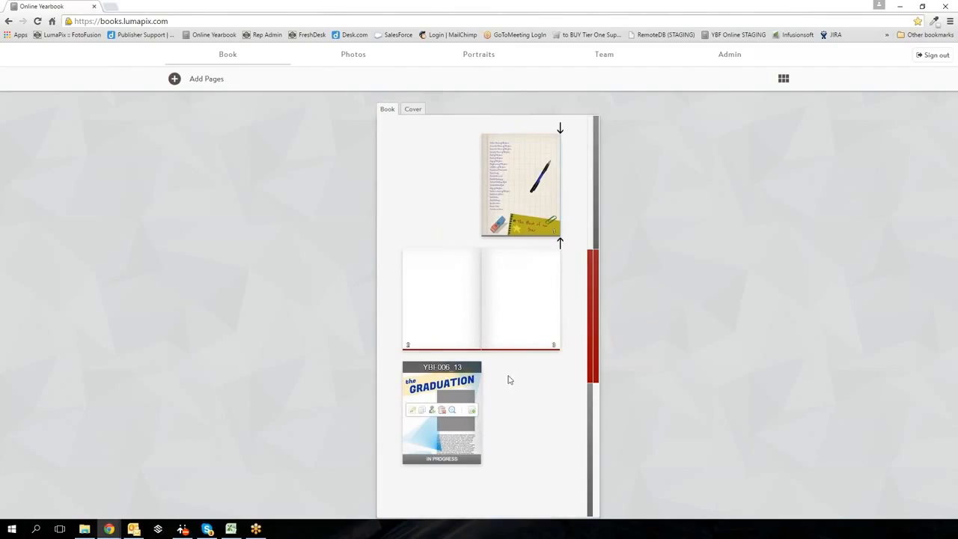
Open My Sections for adding pages, look over the saved sections, and filter them to the 2014/2015 school year.
left_click(192, 82)
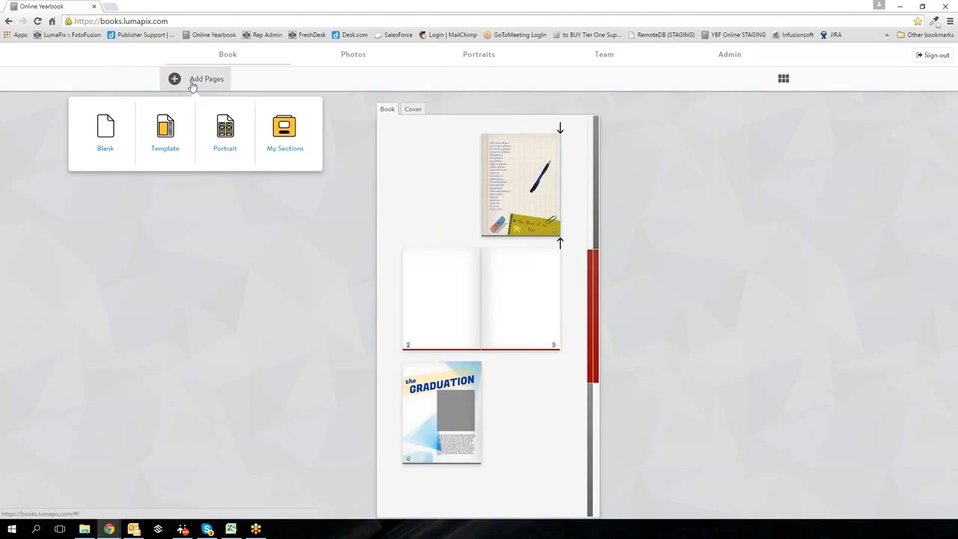
left_click(285, 134)
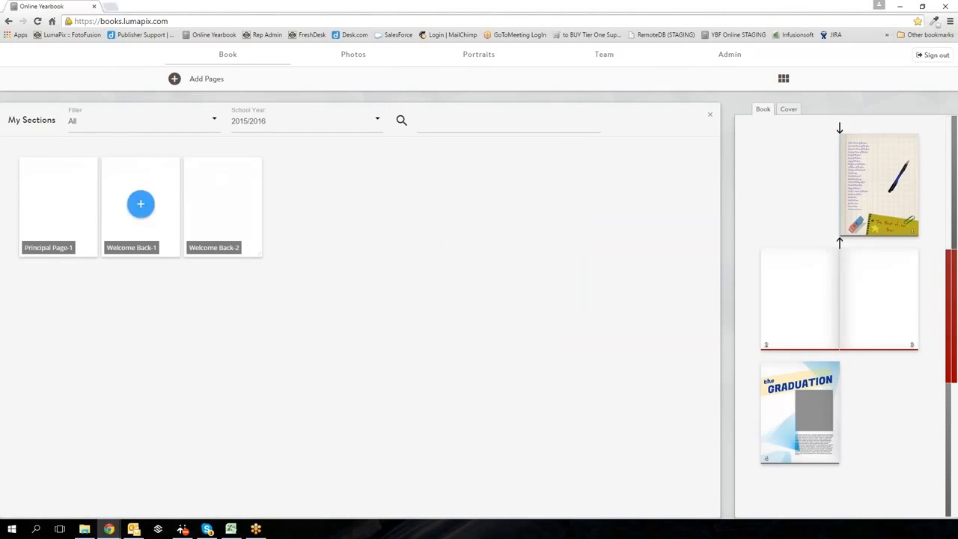
mouse_move(64, 208)
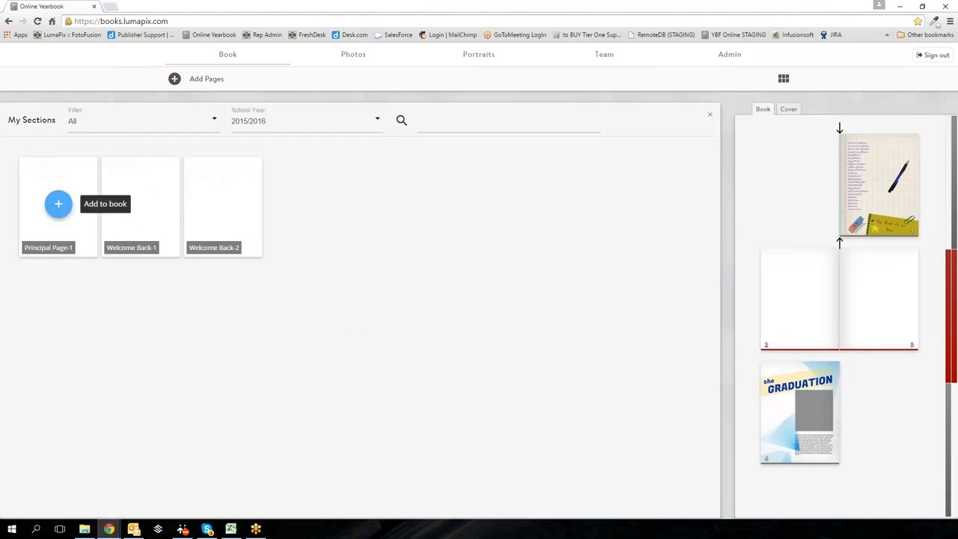
mouse_move(139, 214)
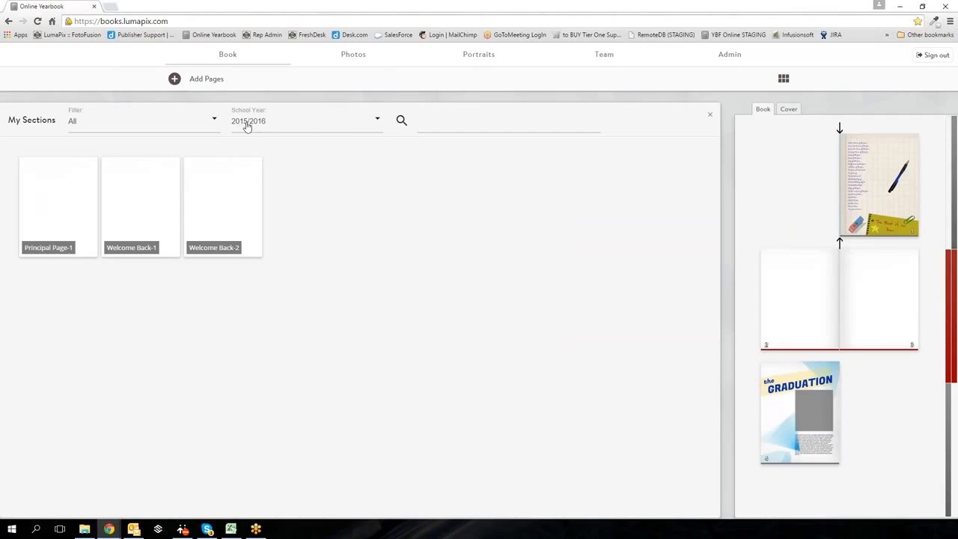
left_click(377, 121)
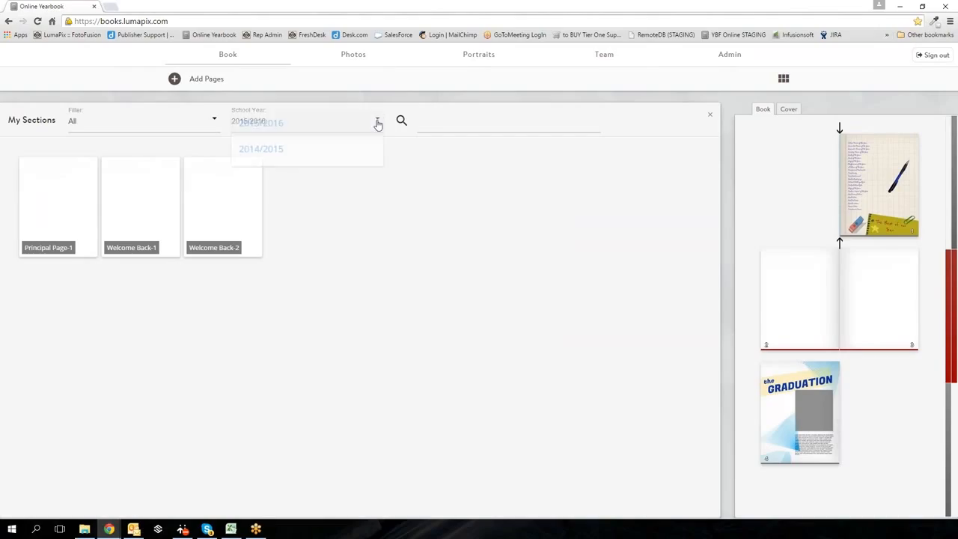
left_click(280, 155)
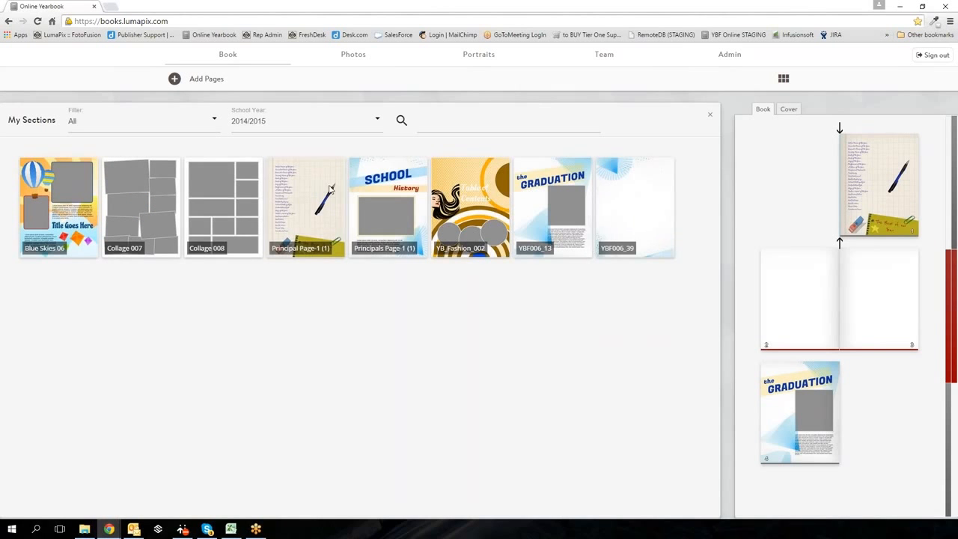
Filter the saved sections to school year 2015/2016, bring up the delete option for Welcome Back-2 without using it, and close My Sections.
left_click(368, 122)
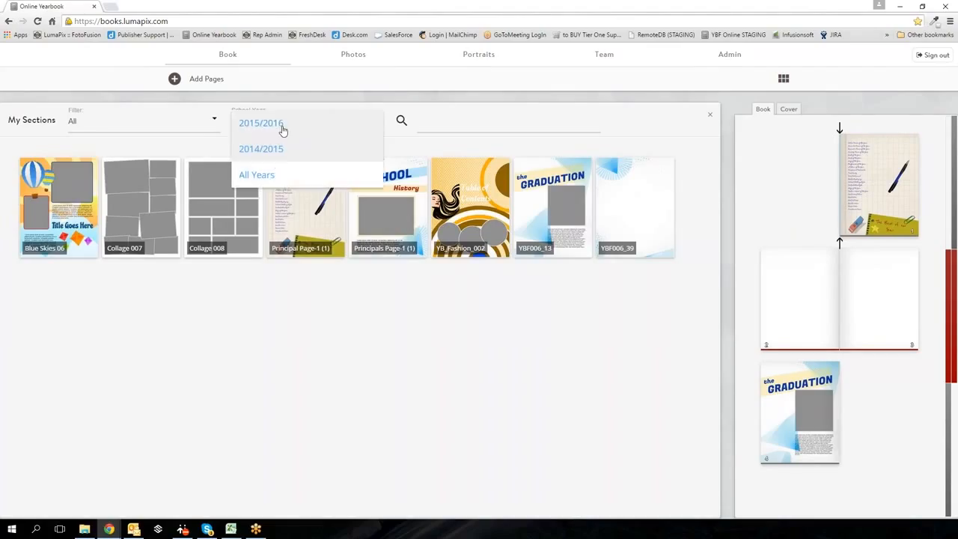
left_click(282, 126)
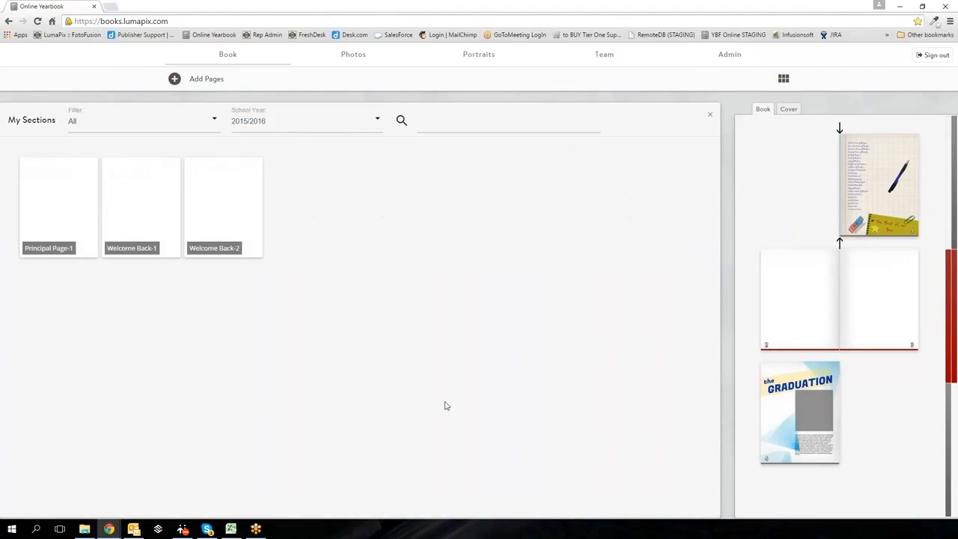
mouse_move(213, 186)
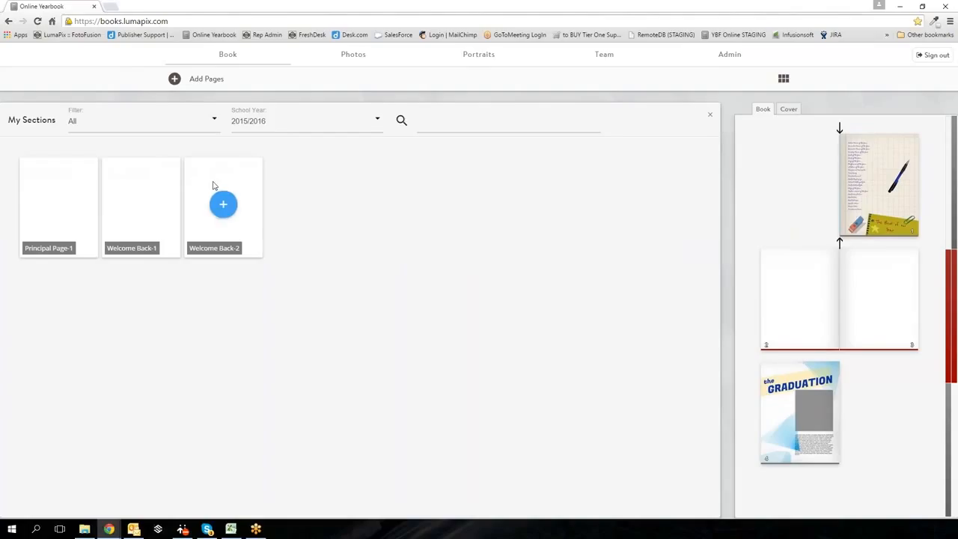
left_click_drag(213, 185, 203, 182)
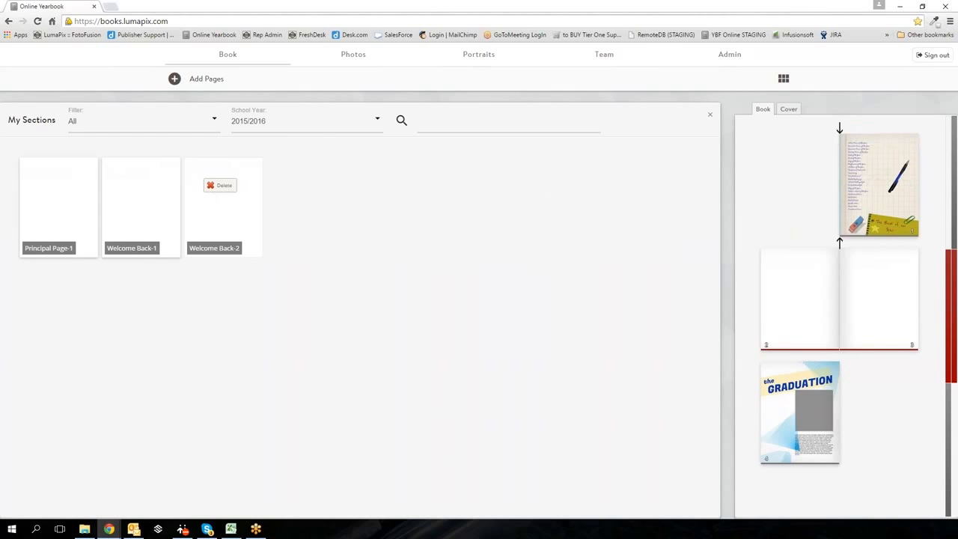
left_click(710, 115)
Preview the Graduation page YBF006_13 at full size, and close the preview.
mouse_move(448, 312)
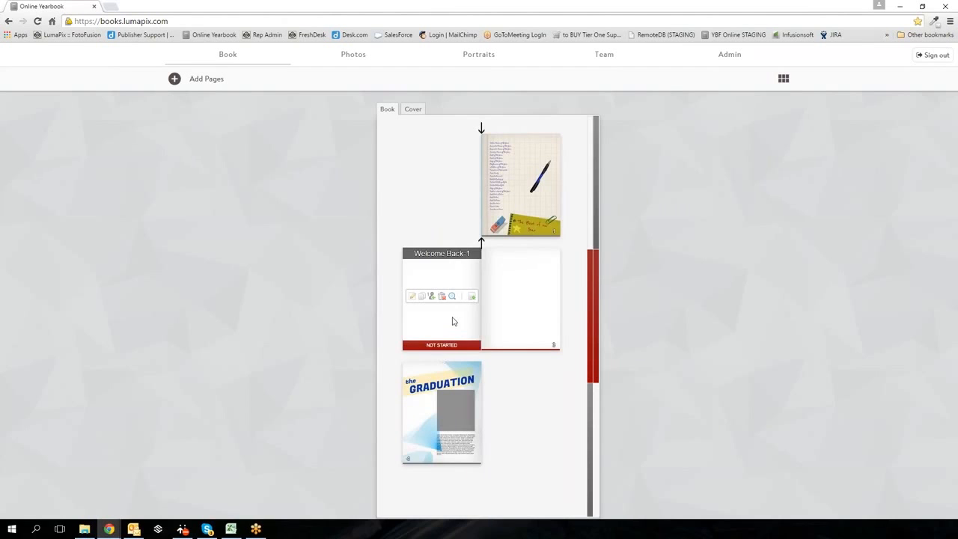
mouse_move(452, 414)
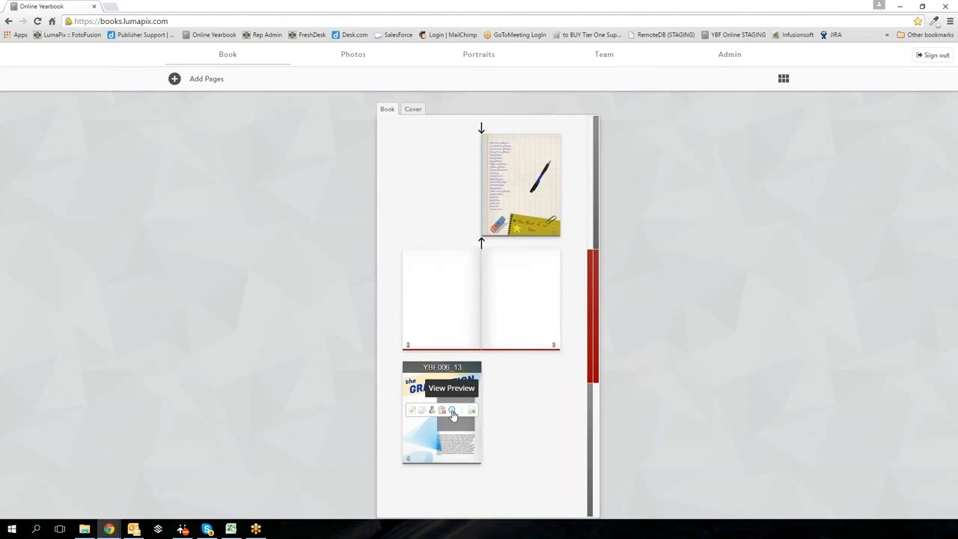
left_click(451, 411)
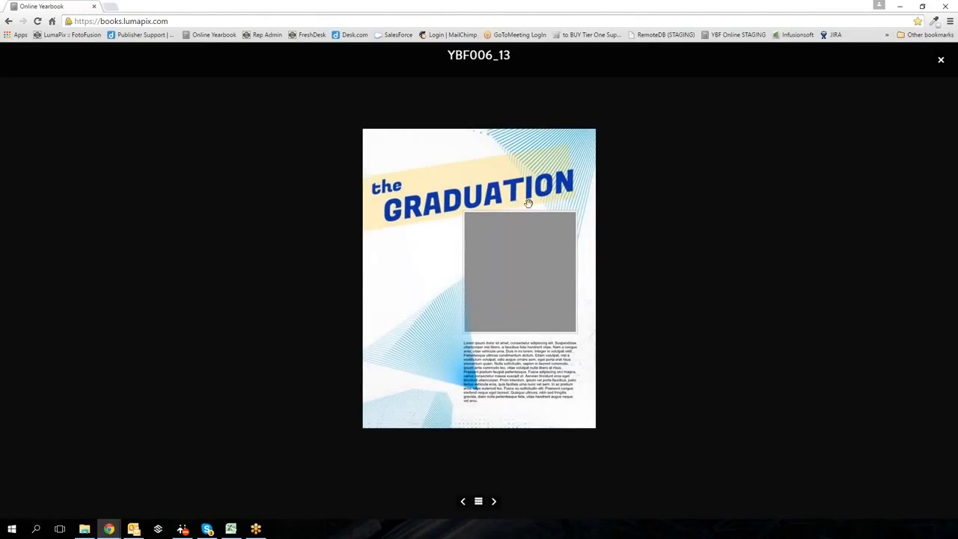
left_click(941, 59)
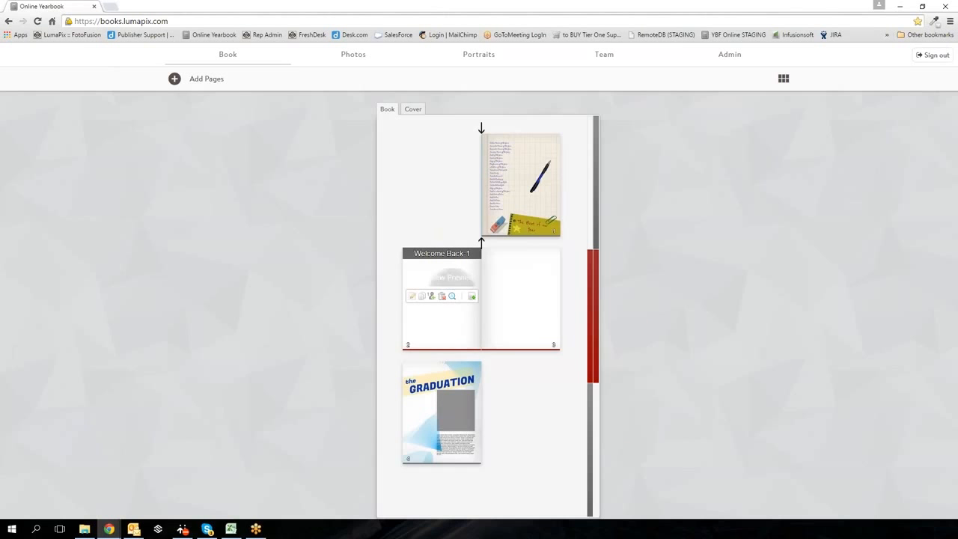